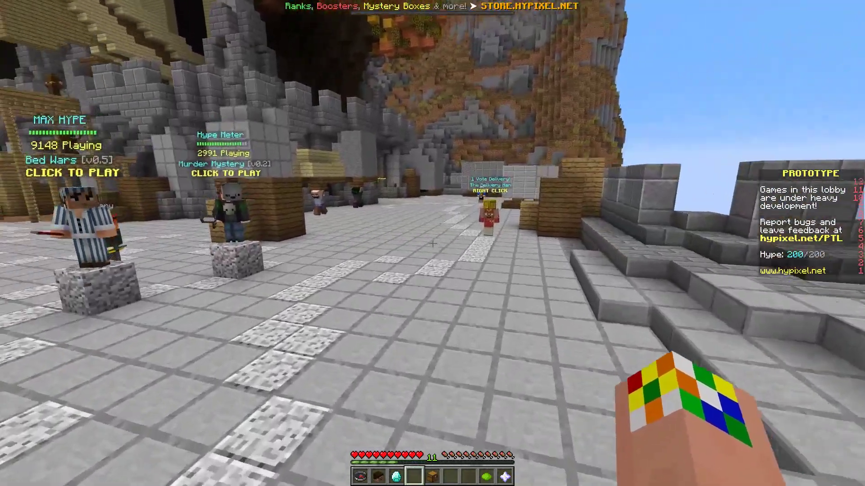
- Move the VoiceMeeter mixer over the game and set the Skype input fader to -0.8 dB
{"action": "key", "text": "w"}
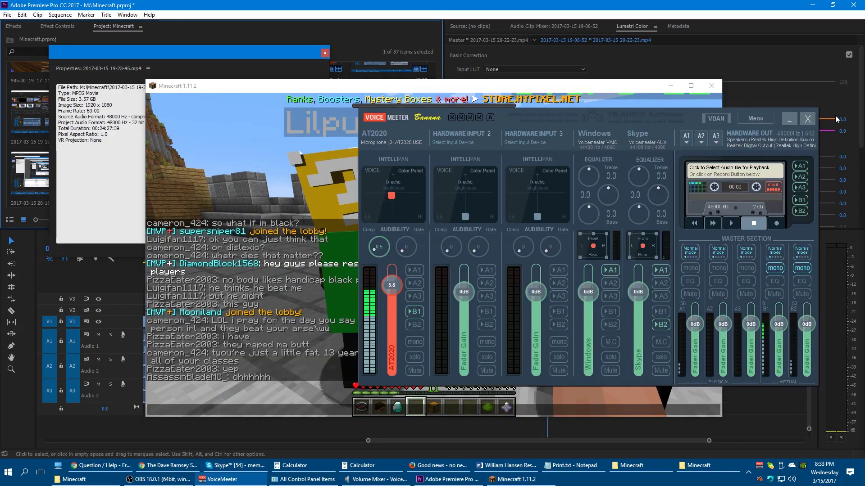
{"action": "left_click_drag", "start_coordinate": [636, 112], "coordinate": [571, 111]}
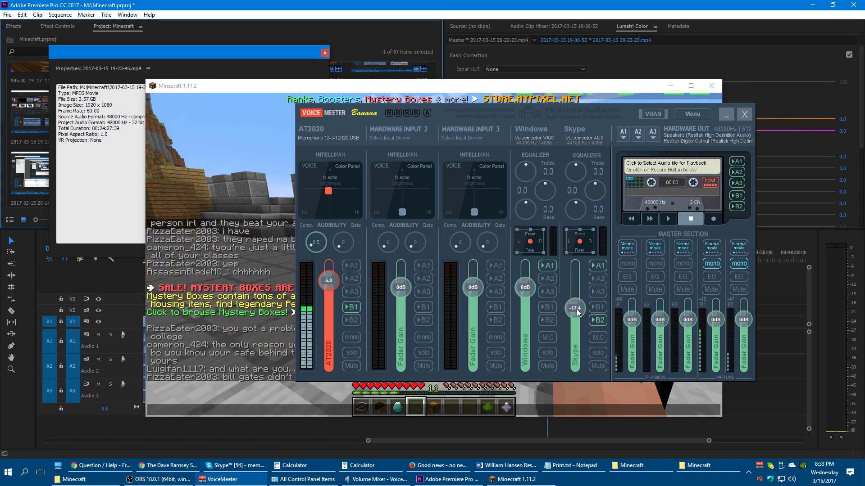
{"action": "mouse_move", "coordinate": [582, 291]}
{"action": "left_mouse_down"}
{"action": "mouse_move", "coordinate": [579, 272]}
{"action": "mouse_move", "coordinate": [579, 308]}
{"action": "mouse_move", "coordinate": [575, 287]}
{"action": "left_mouse_up"}
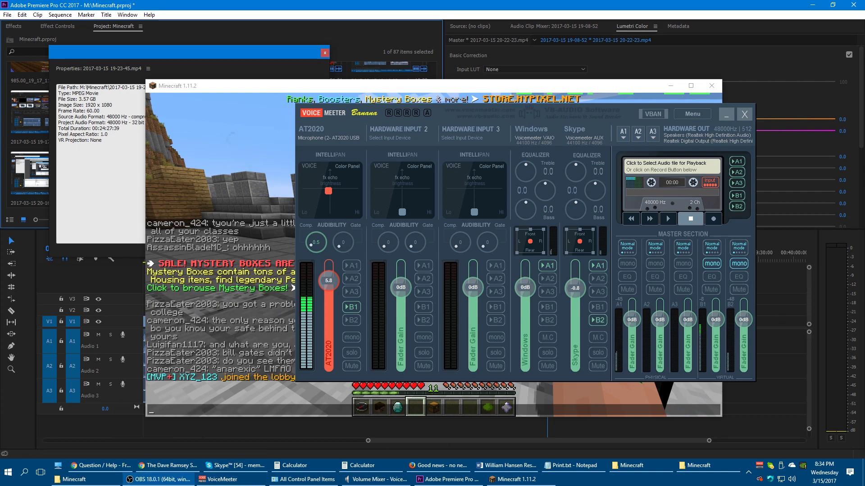
- Bring OBS to the screen centre and scroll its mixer to Desktop Audio, Mic/Aux and Skype
{"action": "left_click", "coordinate": [173, 480]}
{"action": "left_click_drag", "start_coordinate": [802, 80], "coordinate": [486, 92]}
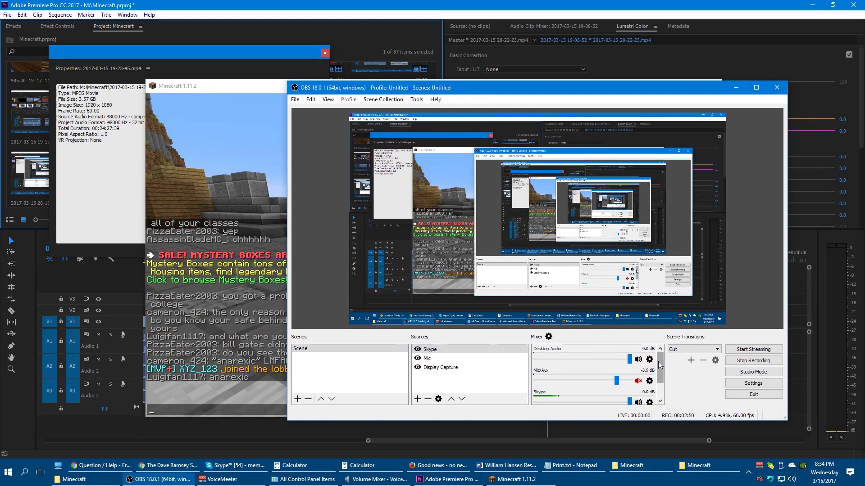
{"action": "left_click_drag", "start_coordinate": [660, 366], "coordinate": [660, 380]}
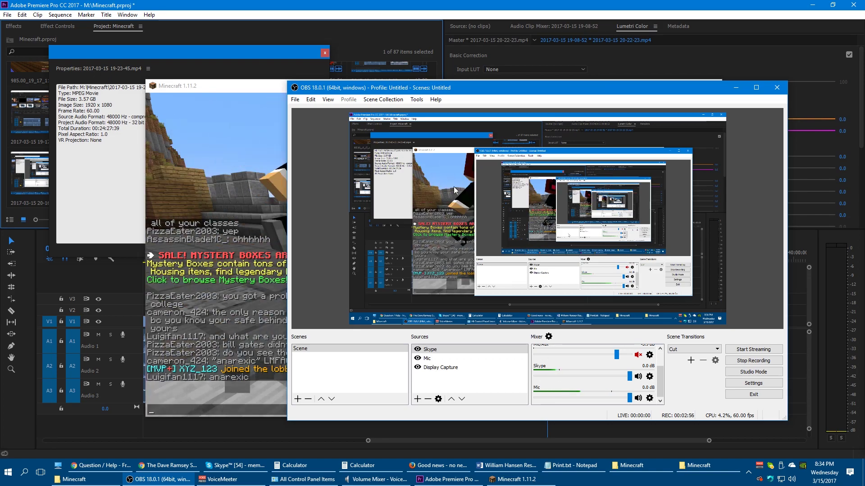
- Rearrange the windows, with VoiceMeeter at the top left and OBS in front of it
{"action": "left_click_drag", "start_coordinate": [451, 92], "coordinate": [485, 183]}
{"action": "left_click_drag", "start_coordinate": [507, 123], "coordinate": [347, 63]}
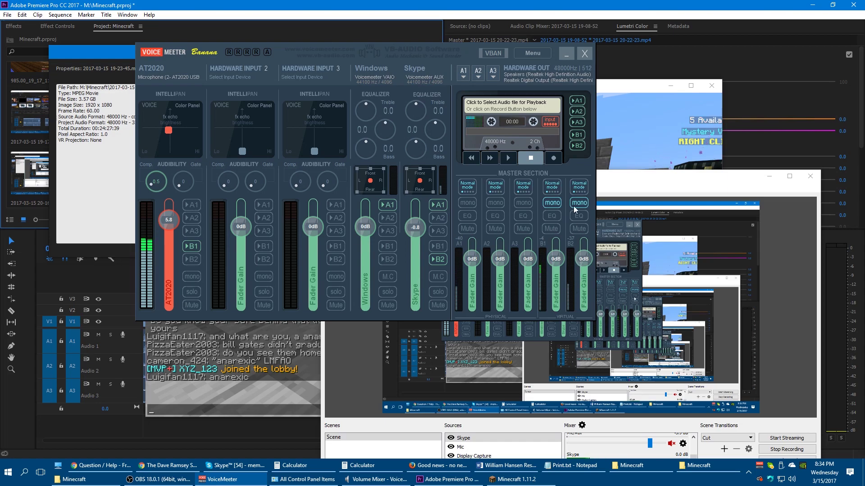
{"action": "left_click_drag", "start_coordinate": [661, 180], "coordinate": [654, 82]}
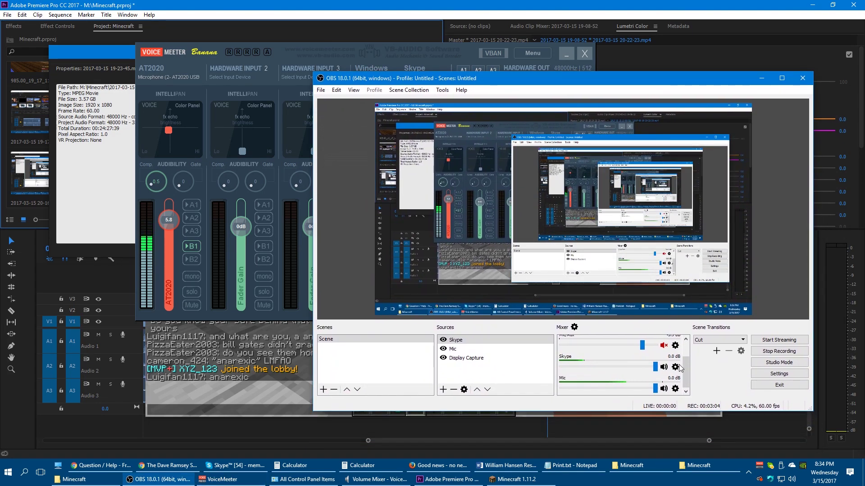
{"action": "left_click_drag", "start_coordinate": [686, 373], "coordinate": [688, 349]}
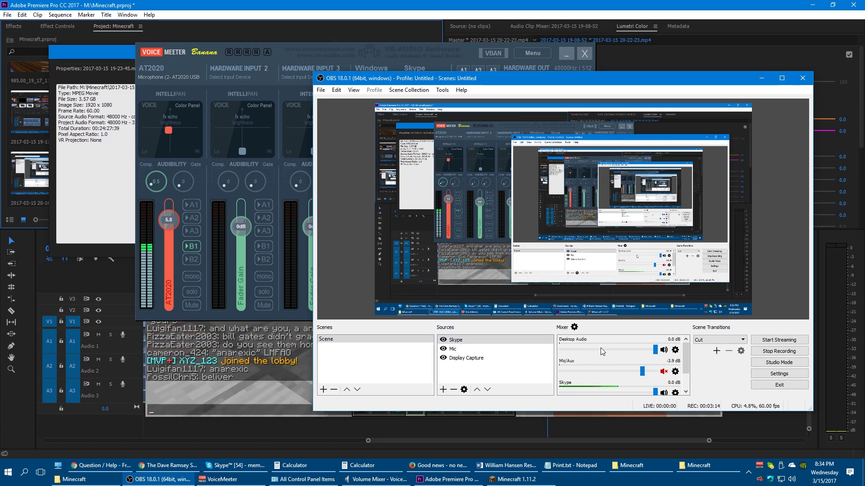
- Switch to Minecraft and open a Mystery Box from the Mystery Vault, confirming the prompt
{"action": "key", "text": "alt+Tab"}
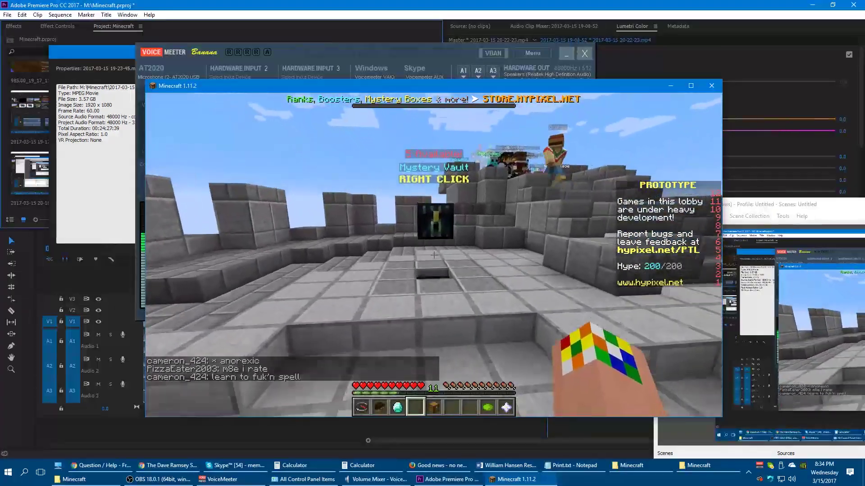
{"action": "right_click", "coordinate": [433, 255]}
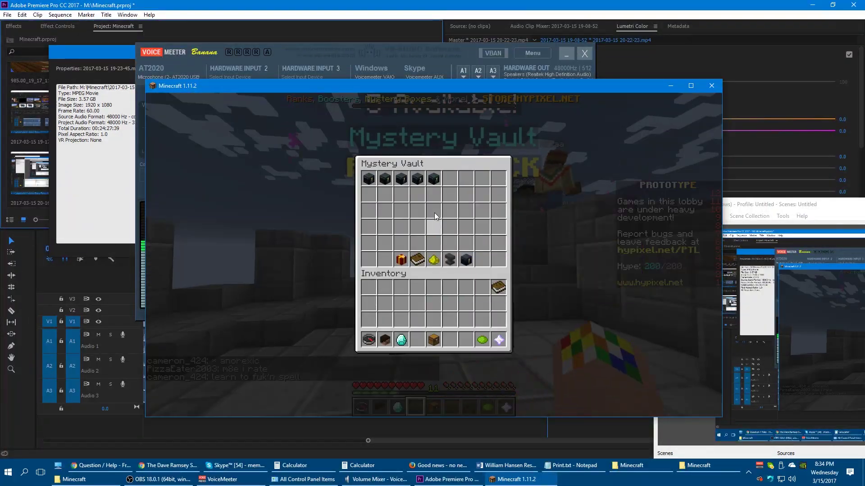
{"action": "left_click", "coordinate": [368, 182]}
{"action": "left_click", "coordinate": [417, 244]}
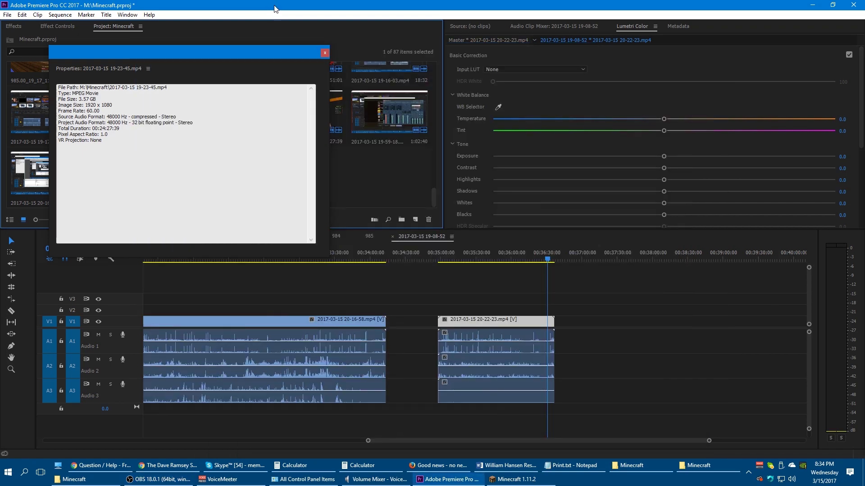
- Close the clip properties, zoom in around 00:23:24 and play with Audio 1 soloed
{"action": "left_click", "coordinate": [325, 53]}
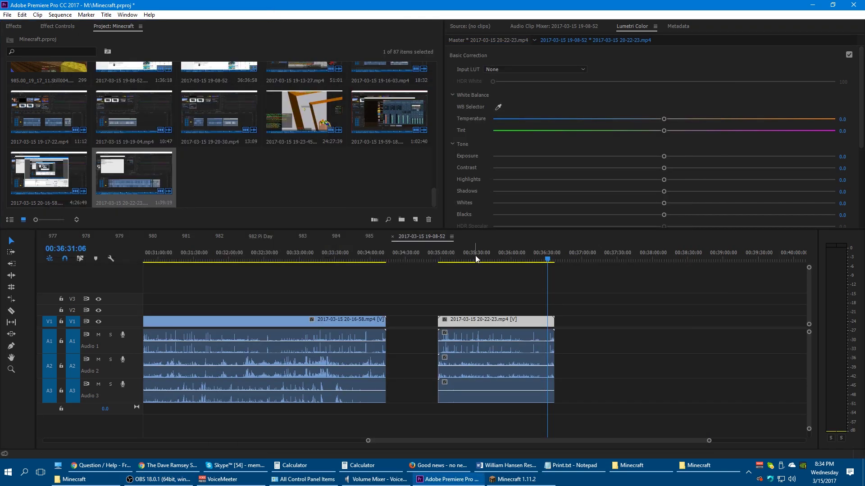
{"action": "left_click_drag", "start_coordinate": [407, 443], "coordinate": [290, 442]}
{"action": "left_click", "coordinate": [392, 259]}
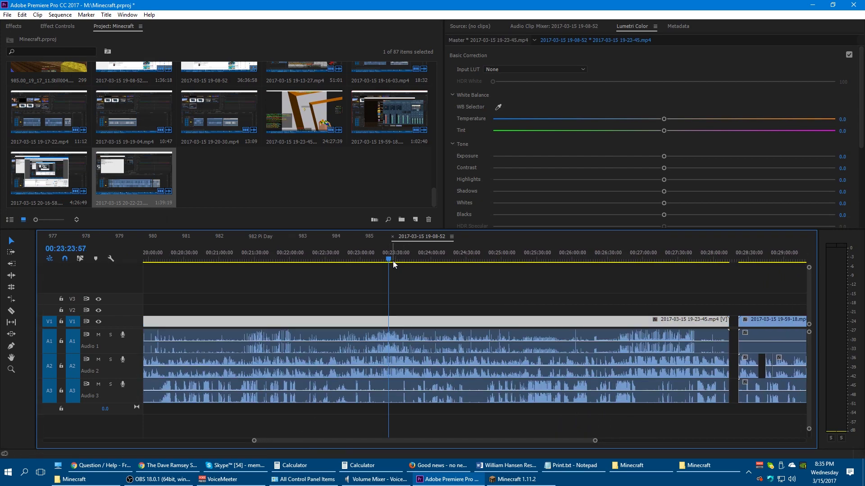
{"action": "key", "text": "="}
{"action": "key", "text": "="}
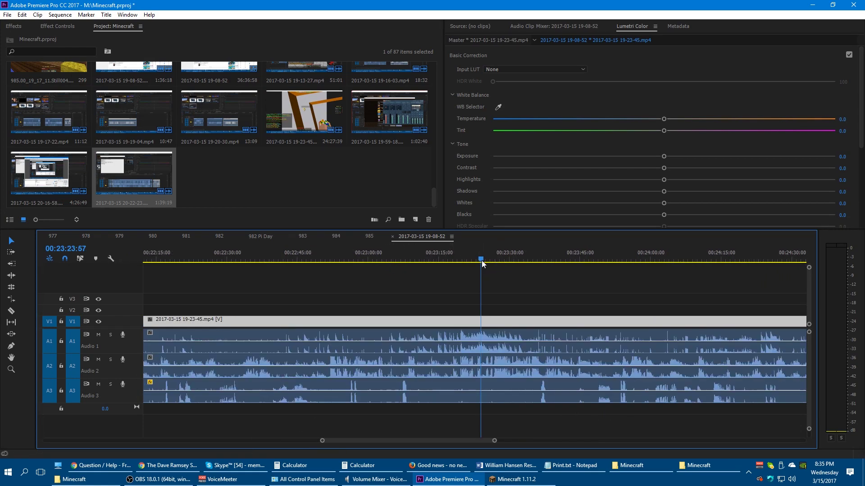
{"action": "left_click", "coordinate": [110, 334]}
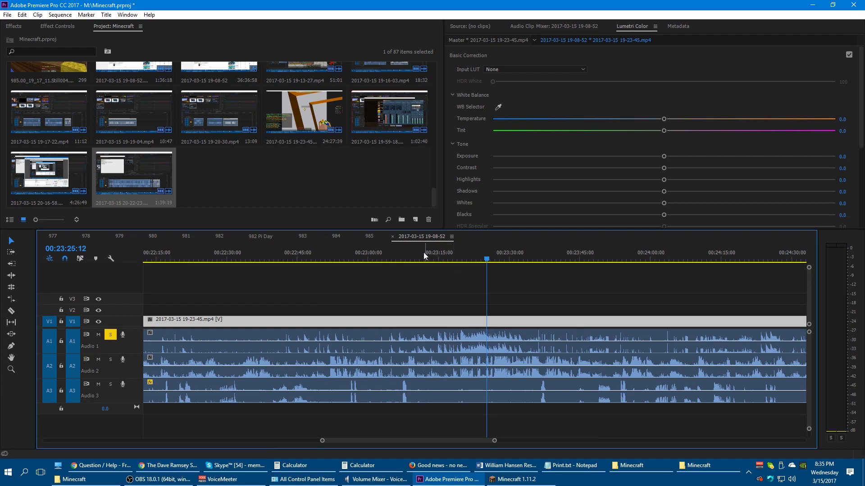
{"action": "key", "text": "space"}
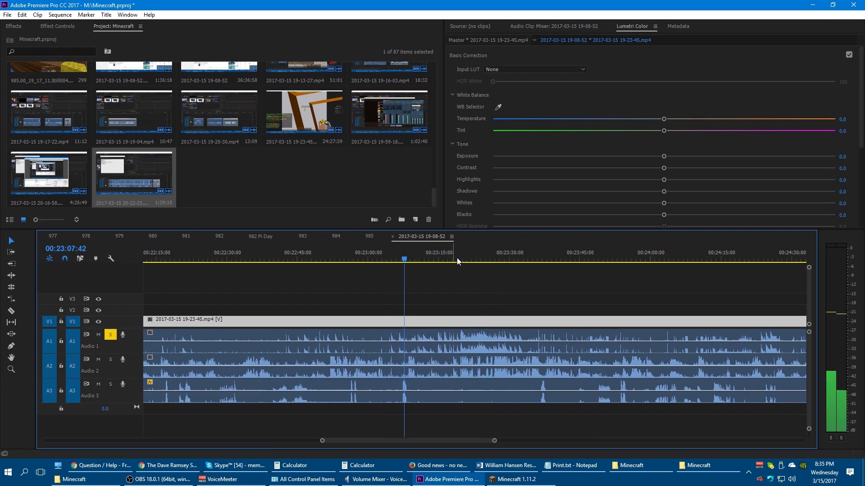
- Replay the soloed Audio 1 from 00:23:20 in the Program monitor
{"action": "left_click_drag", "start_coordinate": [462, 261], "coordinate": [465, 260]}
{"action": "key", "text": "shift+4"}
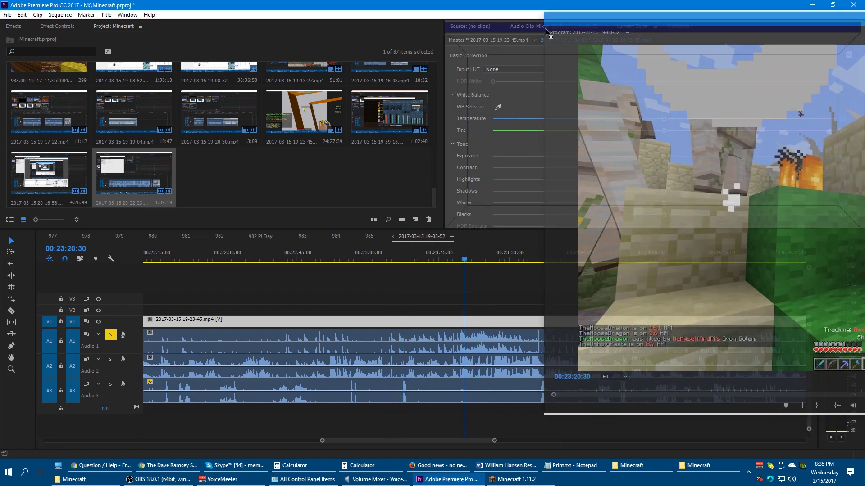
{"action": "left_click", "coordinate": [463, 254]}
{"action": "key", "text": "space"}
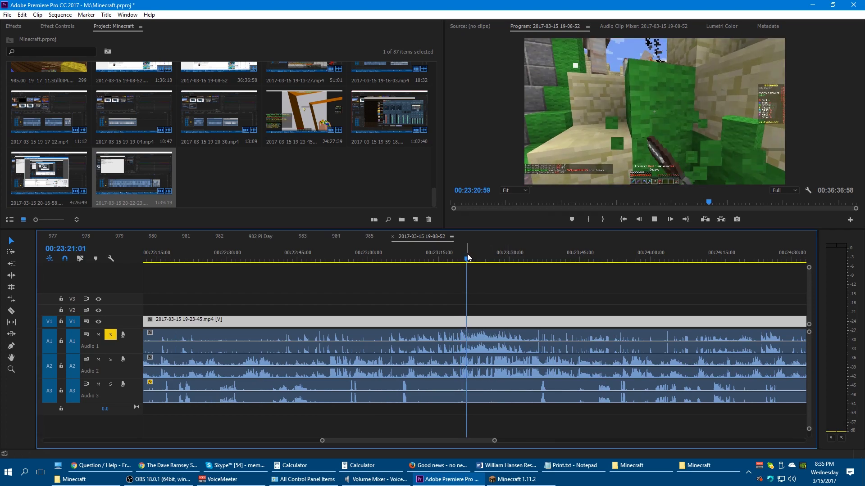
{"action": "key", "text": "space"}
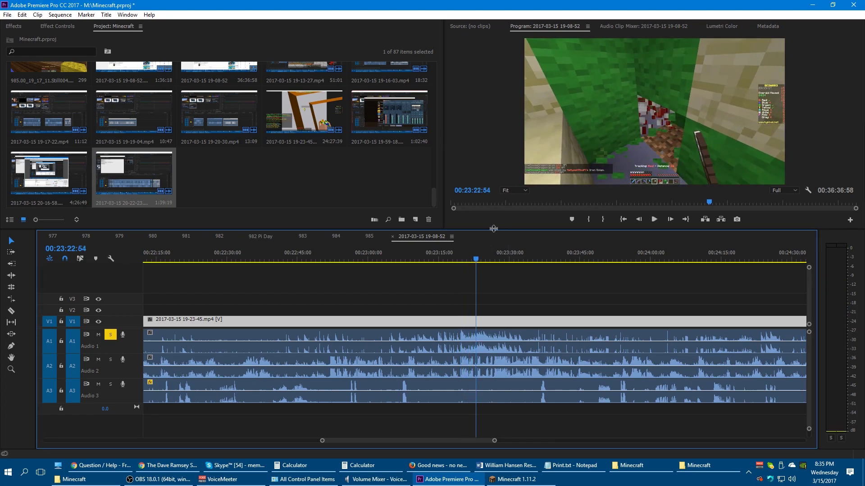
- Solo Audio 2 and play from about 00:23:21 to hear it alone
{"action": "left_click", "coordinate": [110, 359]}
{"action": "left_click", "coordinate": [465, 255]}
{"action": "key", "text": "space"}
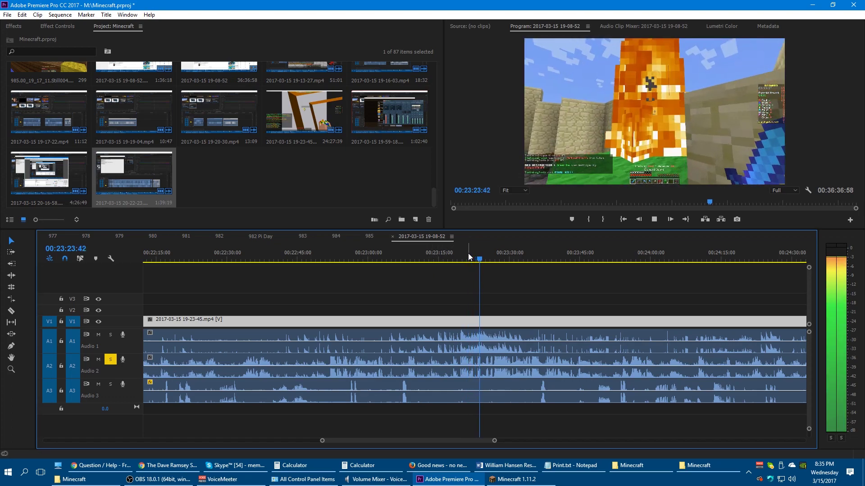
{"action": "key", "text": "space"}
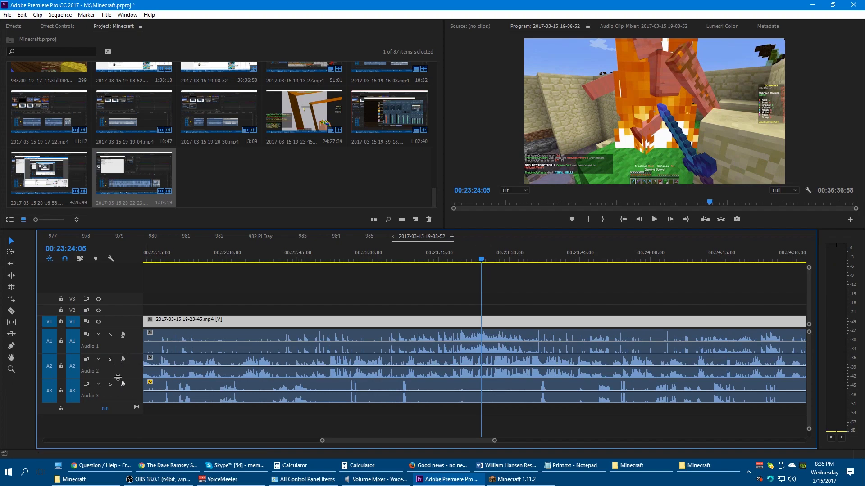
- Play from about 00:25:29 to 00:25:32 to hear Audio 3 alone
{"action": "left_click_drag", "start_coordinate": [386, 440], "coordinate": [404, 439]}
{"action": "left_click", "coordinate": [663, 253]}
{"action": "key", "text": "space"}
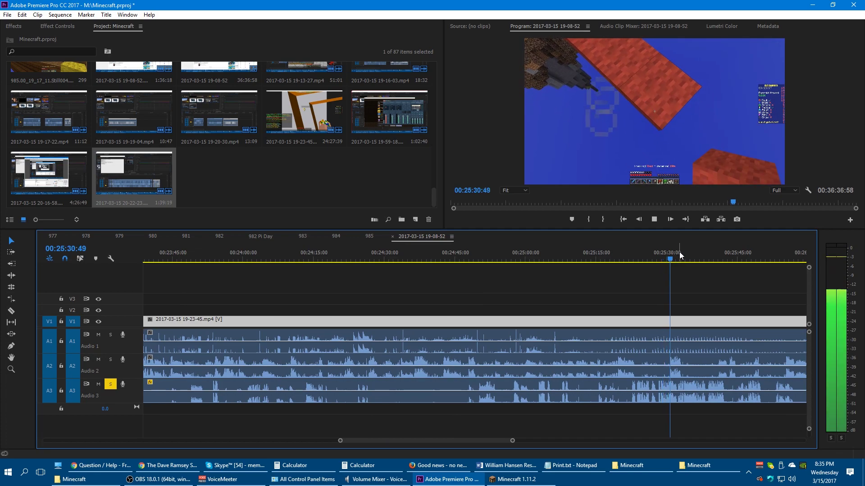
{"action": "key", "text": "space"}
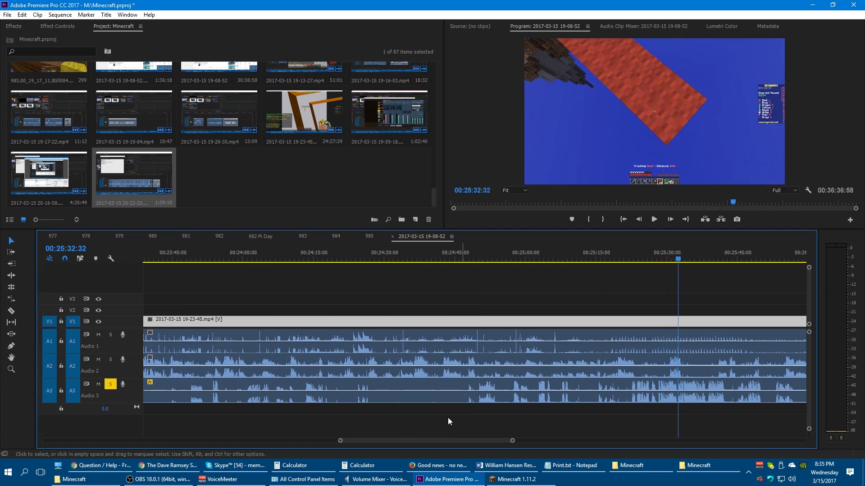
- Lower the Audio 3 clip's gain to -3 dB
{"action": "scroll", "coordinate": [425, 439], "scroll_direction": "down", "scroll_amount": 3}
{"action": "left_click", "coordinate": [482, 393]}
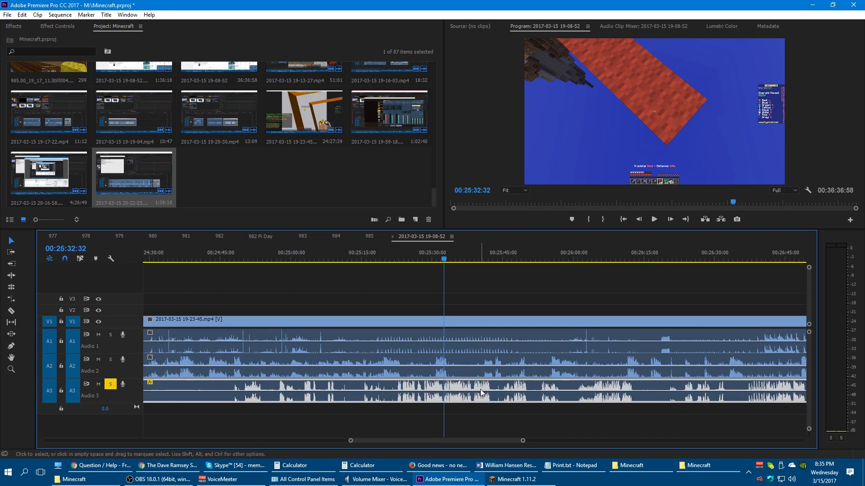
{"action": "key", "text": "g"}
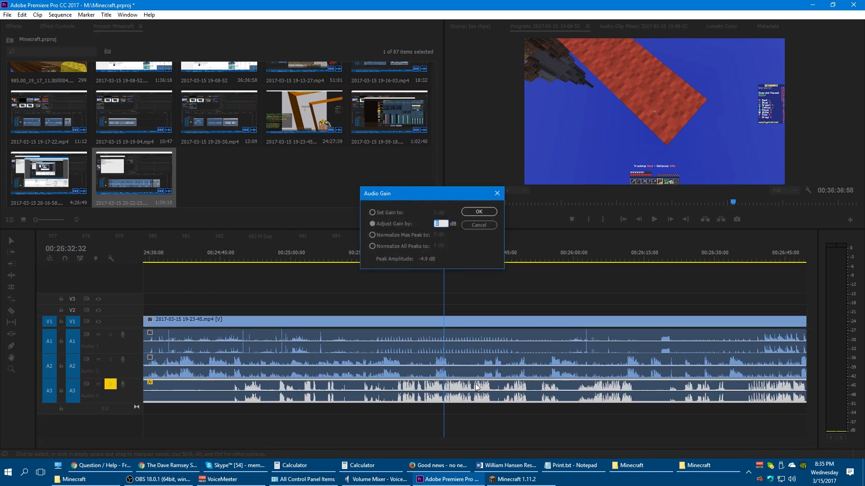
{"action": "type", "text": "-3"}
{"action": "key", "text": "Return"}
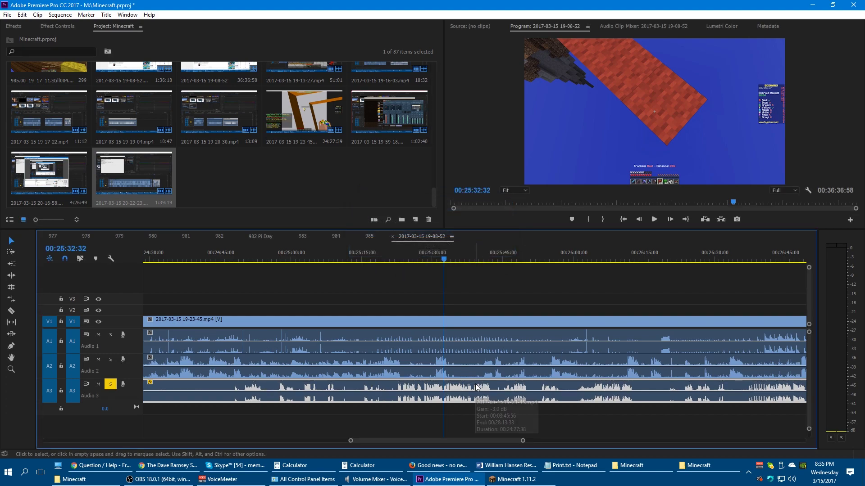
- Play from 00:25:31:09, unsolo Audio 3 and select the Audio 2 clip
{"action": "left_click", "coordinate": [435, 260]}
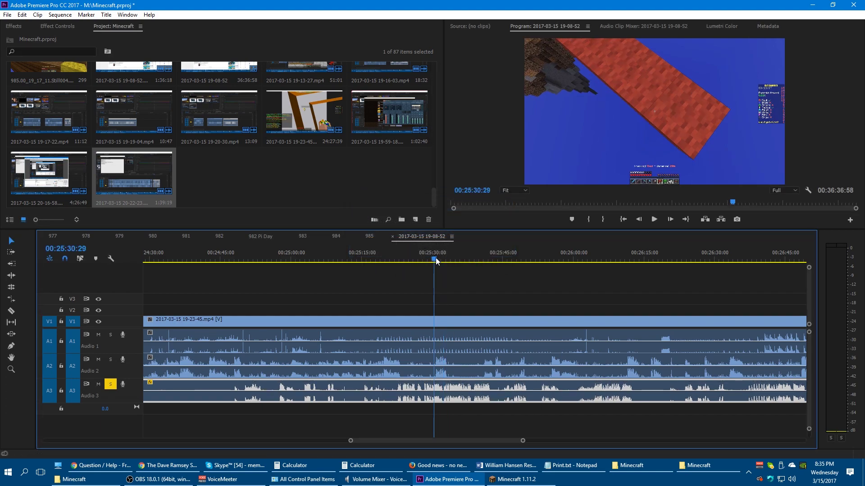
{"action": "left_click_drag", "start_coordinate": [435, 260], "coordinate": [440, 261]}
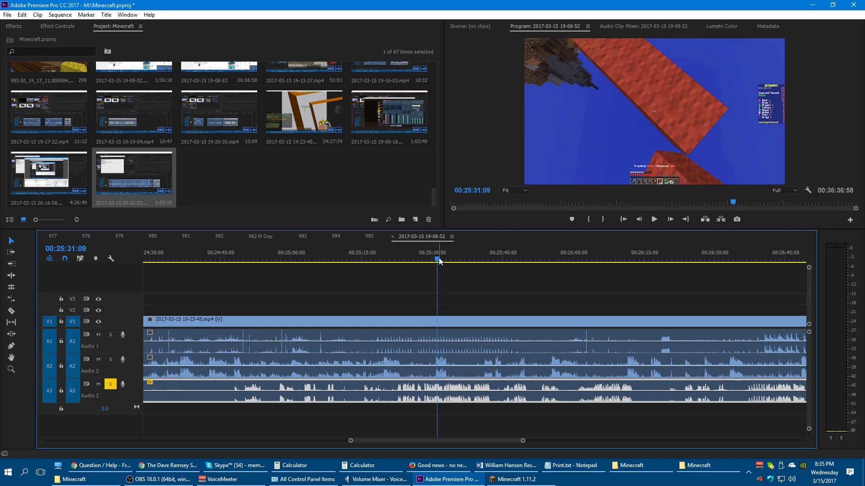
{"action": "key", "text": "space"}
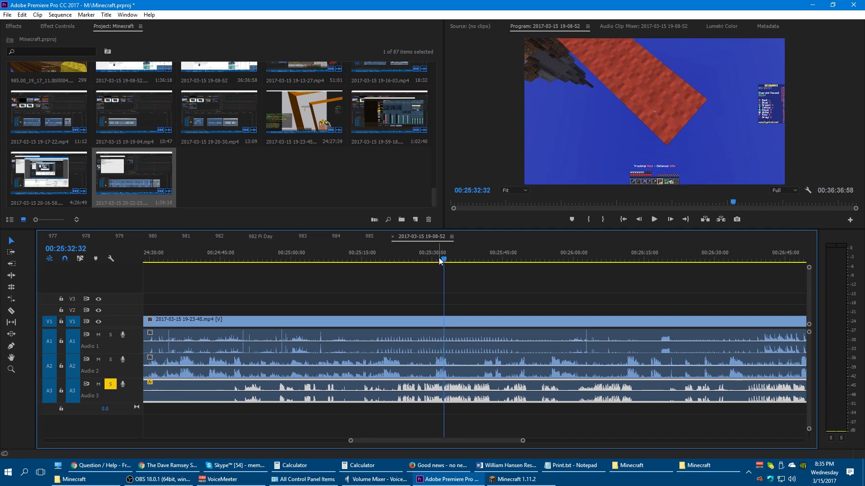
{"action": "left_click", "coordinate": [111, 385]}
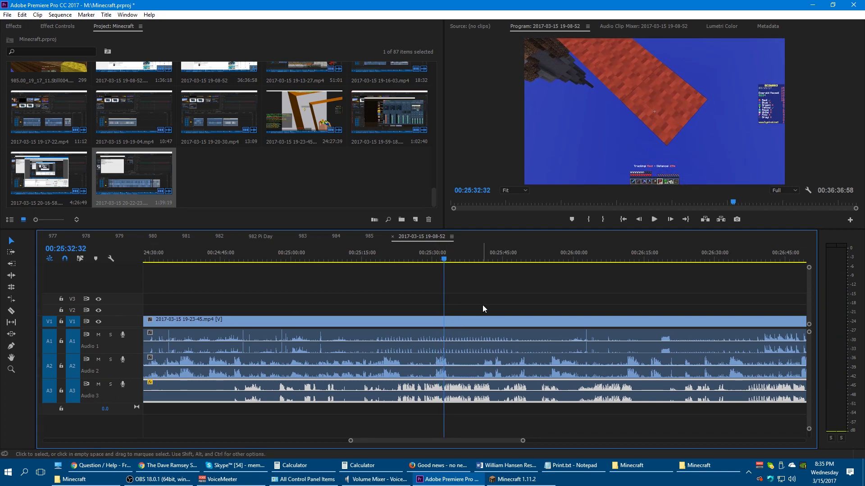
{"action": "scroll", "coordinate": [482, 305], "scroll_direction": "down", "scroll_amount": 4}
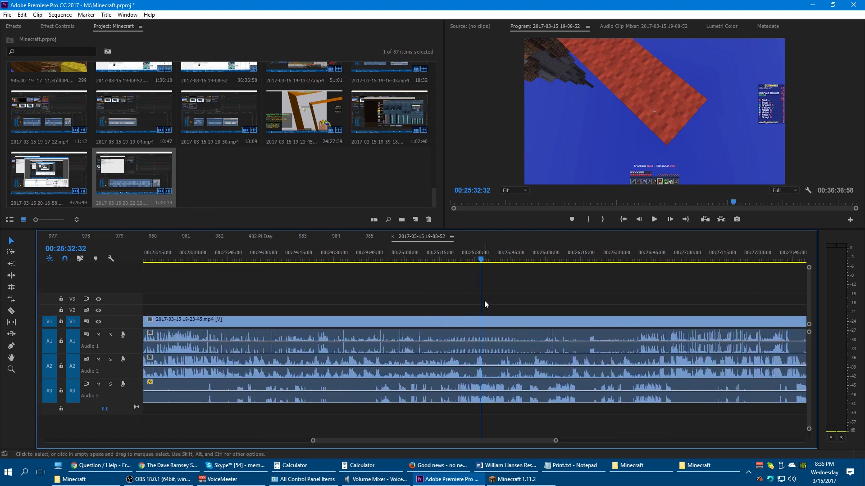
{"action": "left_click", "coordinate": [443, 360]}
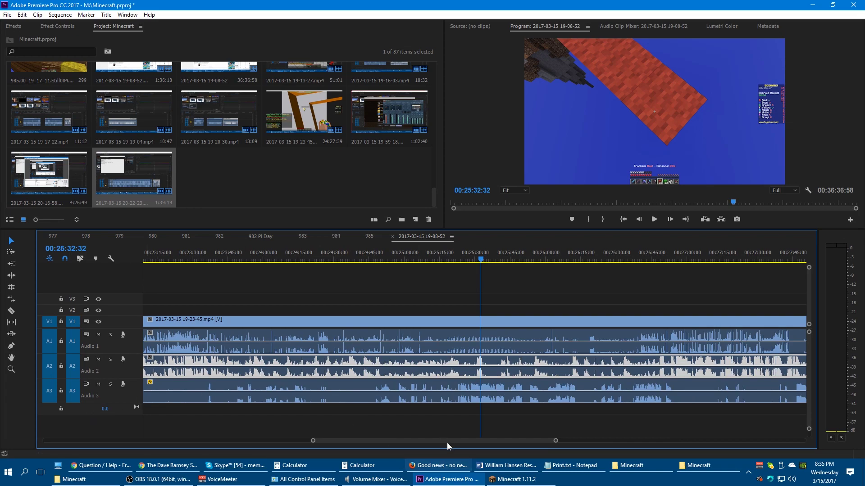
{"action": "left_click", "coordinate": [633, 465]}
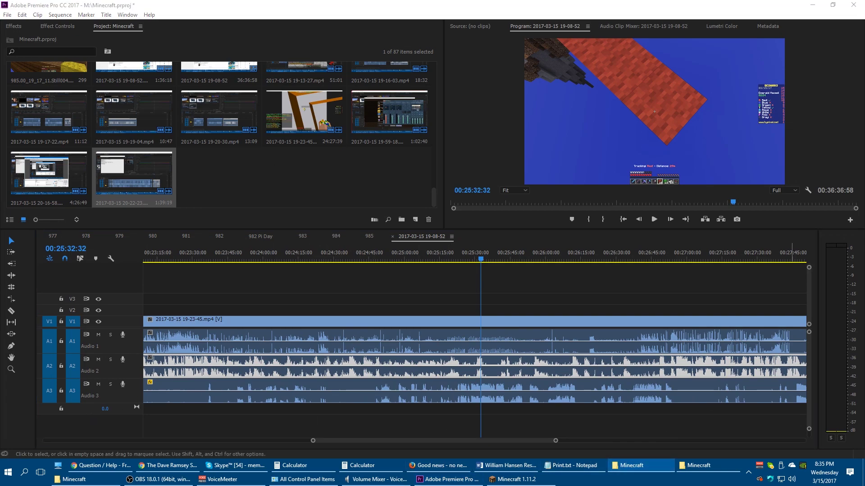
- Open sequence 977 and play from 00;07;03;14 with Audio 1 soloed
{"action": "left_click", "coordinate": [54, 237]}
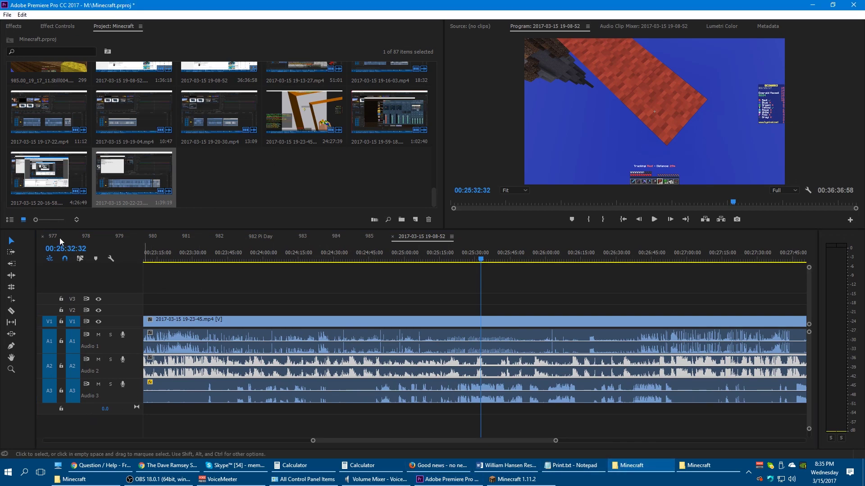
{"action": "left_click", "coordinate": [305, 257]}
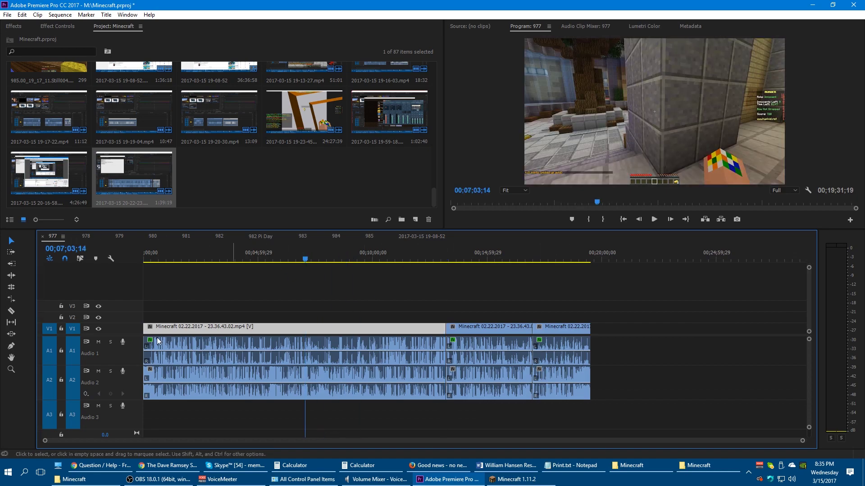
{"action": "left_click", "coordinate": [111, 342]}
{"action": "key", "text": "equal"}
{"action": "key", "text": "equal"}
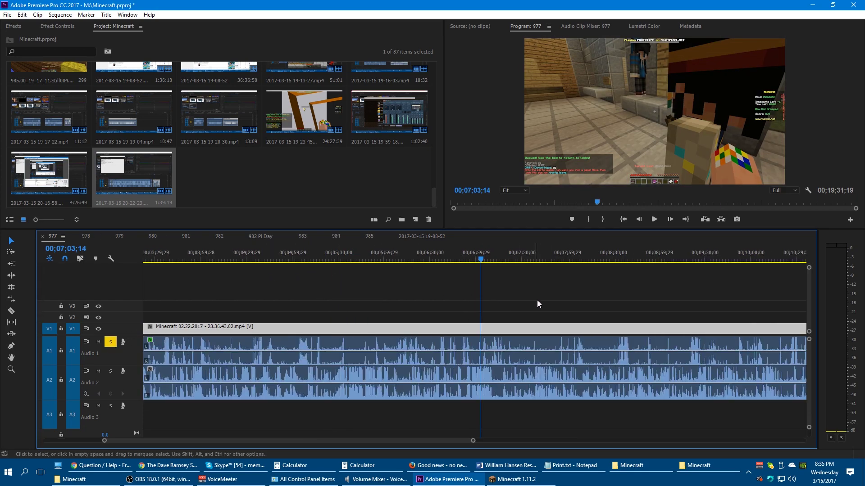
{"action": "key", "text": "space"}
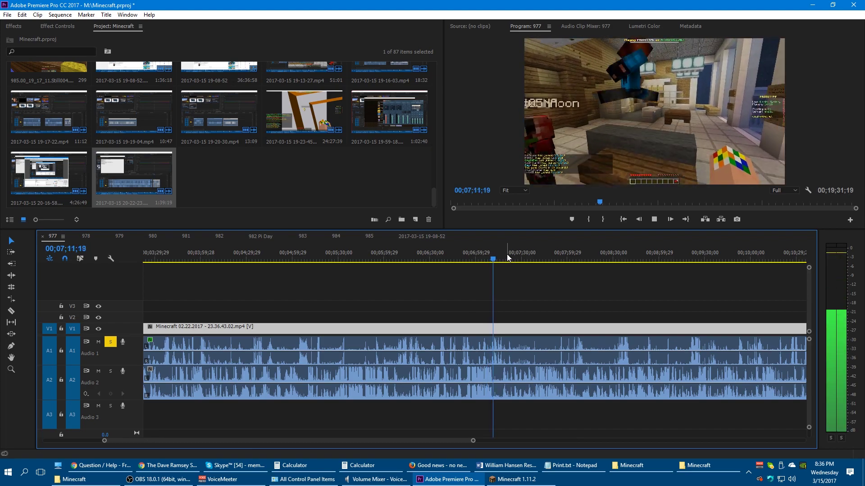
{"action": "key", "text": "space"}
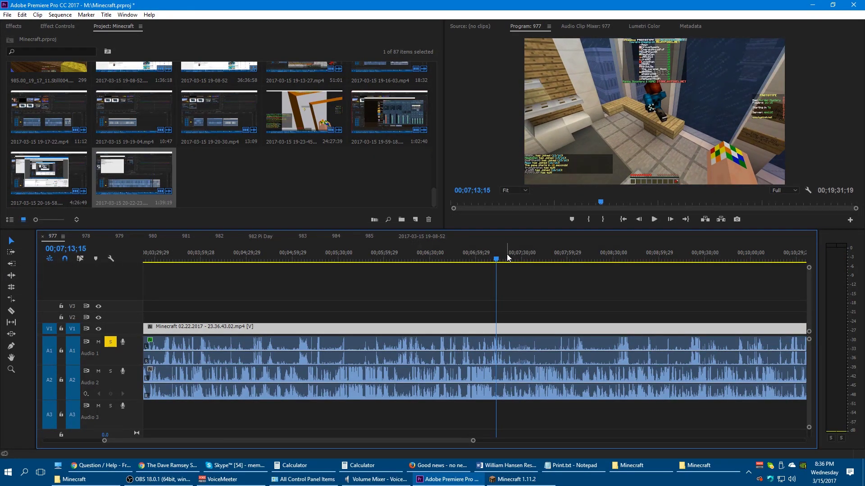
- Select the Audio 2 clip and play from 00;07;05;25
{"action": "left_click", "coordinate": [484, 256]}
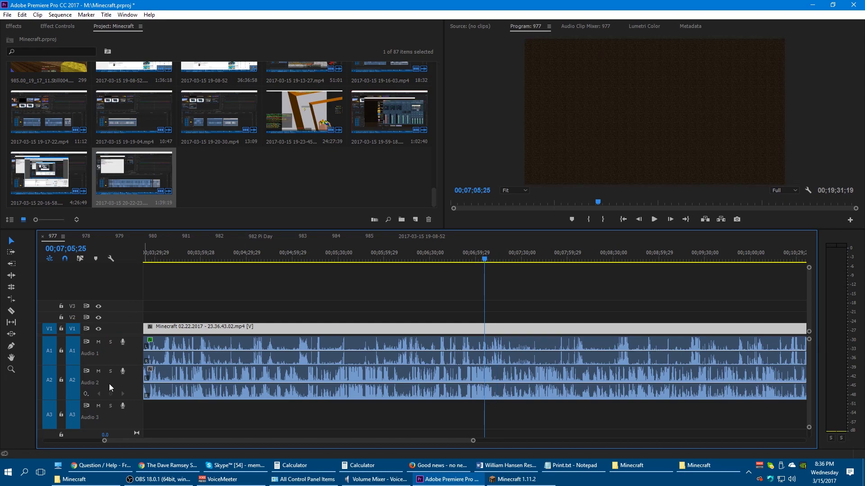
{"action": "left_click", "coordinate": [445, 369]}
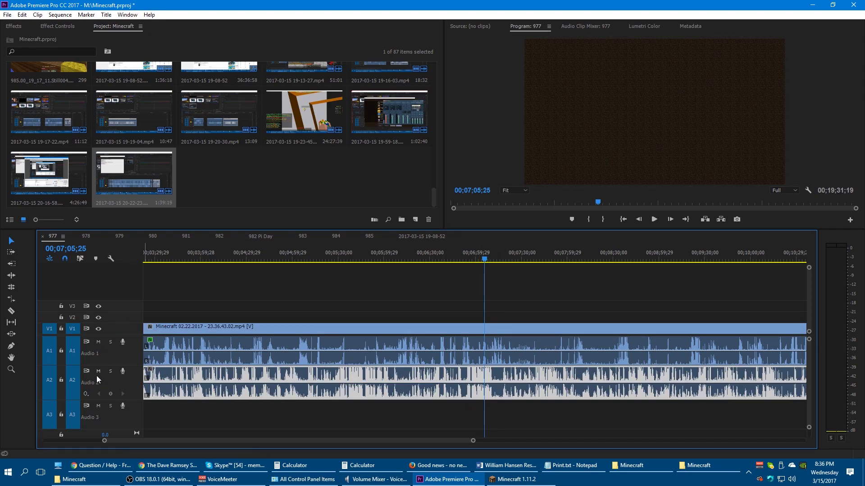
{"action": "key", "text": "space"}
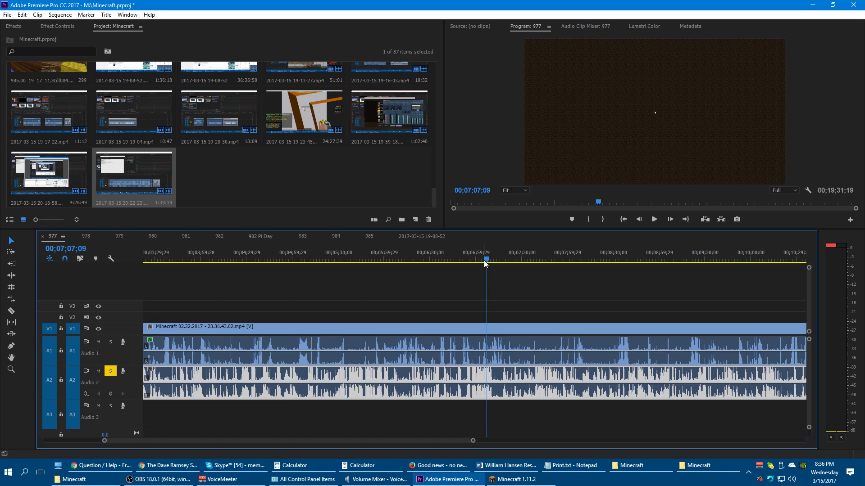
- Bring OBS to the front, move it higher, and bring up VoiceMeeter Banana
{"action": "left_click", "coordinate": [170, 483]}
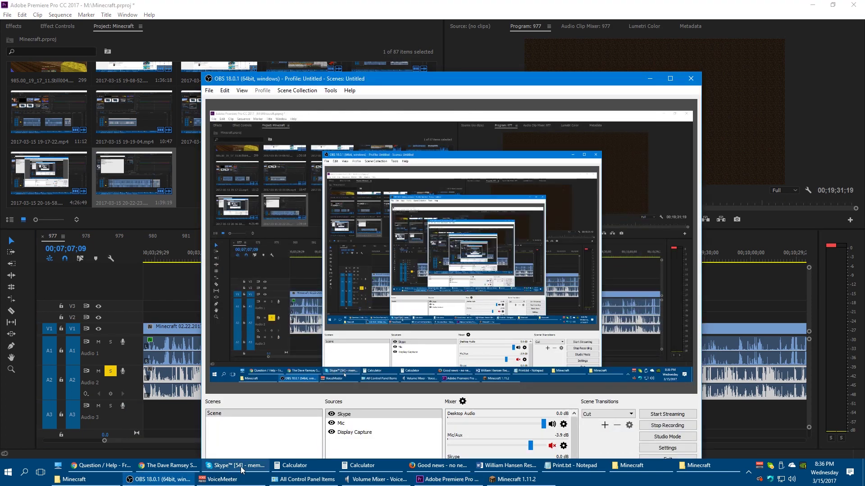
{"action": "left_click_drag", "start_coordinate": [408, 83], "coordinate": [400, 44]}
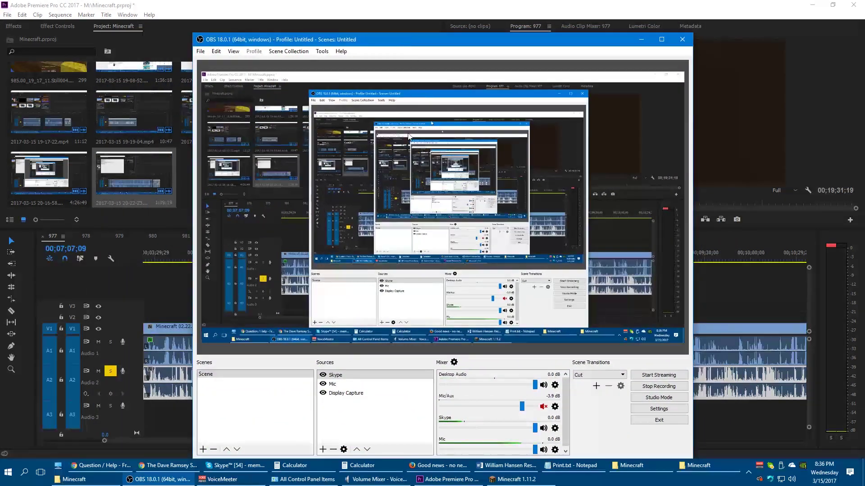
{"action": "left_click", "coordinate": [225, 481]}
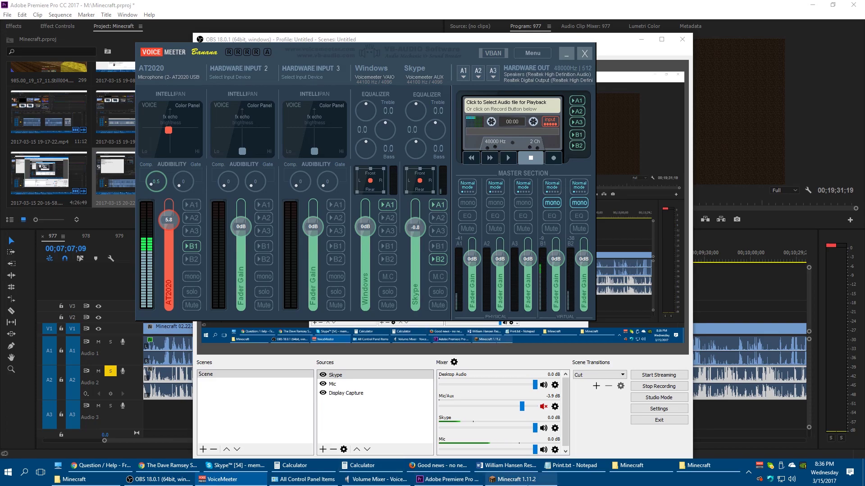
- Bring the Minecraft window forward to put the VoiceMeeter mixer away
{"action": "left_click", "coordinate": [540, 479]}
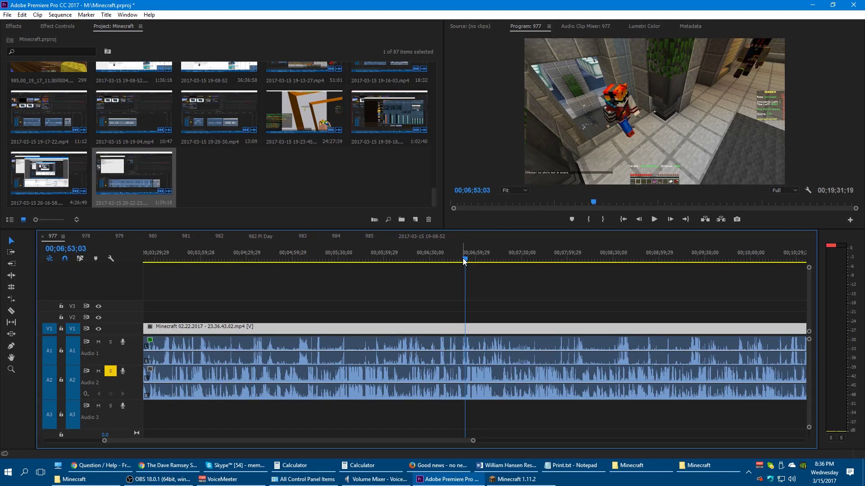
- Solo Audio 1 and play sequence 977 from about 00;07;05 to 00;07;08;24
{"action": "key", "text": "space"}
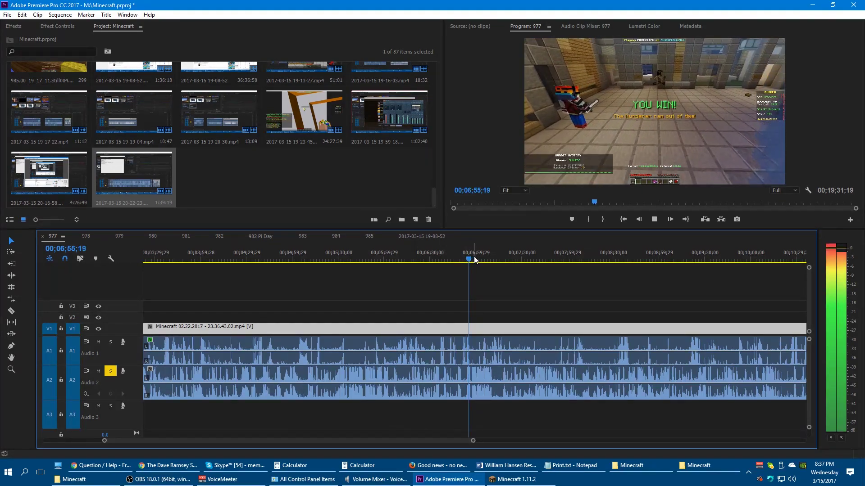
{"action": "key", "text": "space"}
{"action": "left_click", "coordinate": [110, 342]}
{"action": "key", "text": "space"}
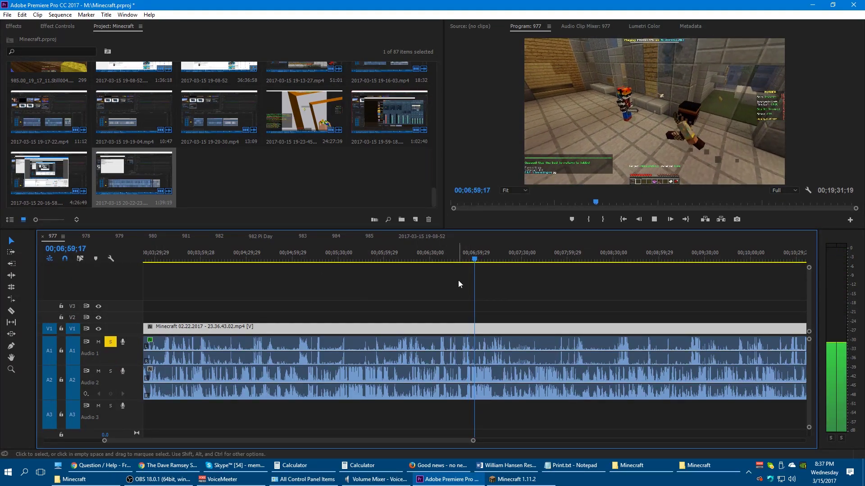
{"action": "left_click", "coordinate": [487, 258]}
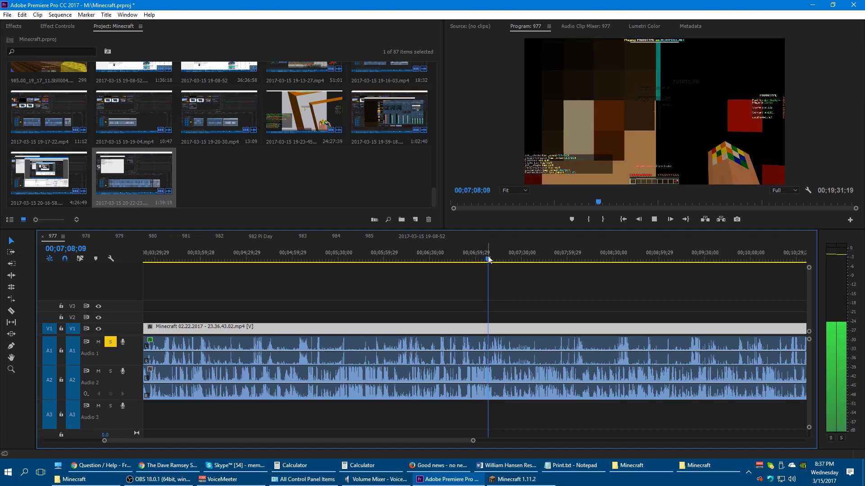
{"action": "key", "text": "space"}
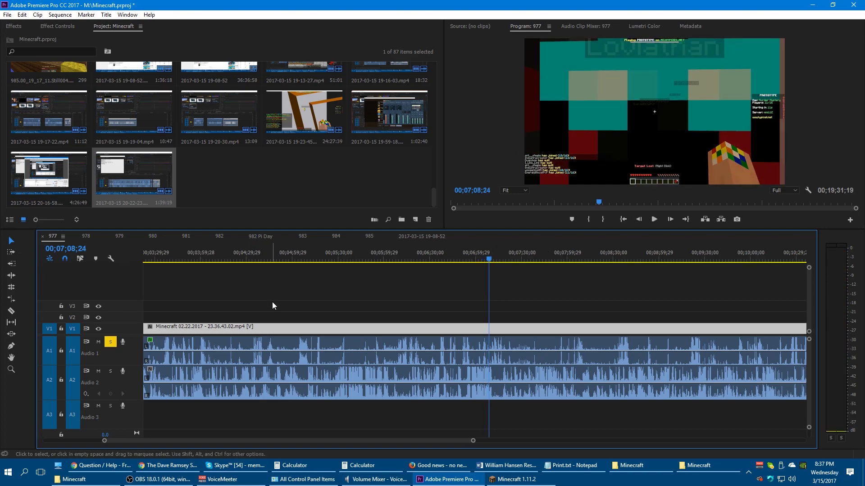
- Search effects for 'com' and drag a Single-band Compressor onto the Audio 1 game clip
{"action": "left_click", "coordinate": [13, 26]}
{"action": "type", "text": "comp"}
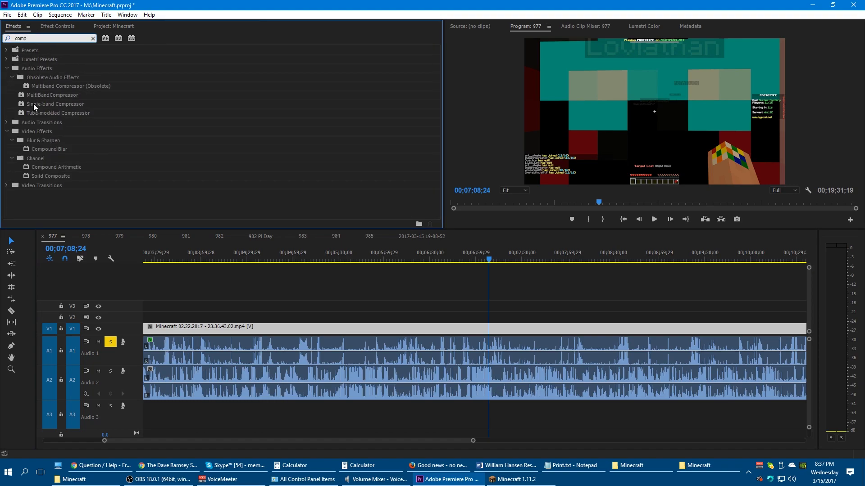
{"action": "left_click", "coordinate": [34, 105]}
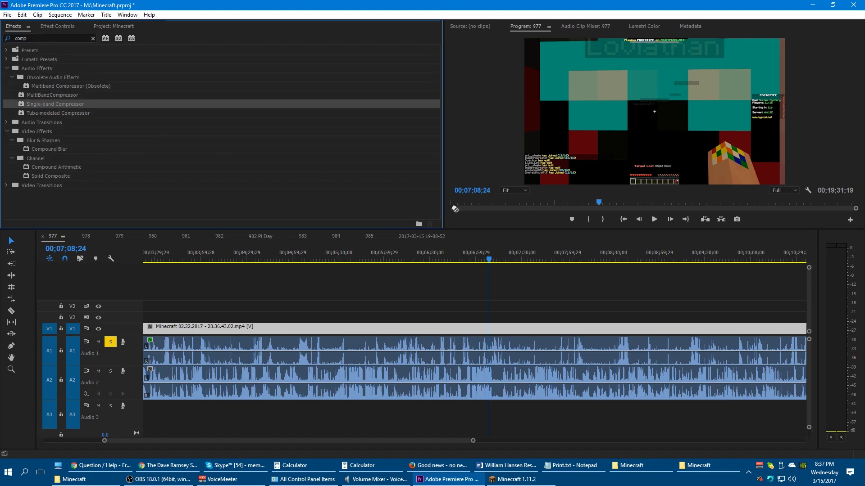
{"action": "left_click_drag", "start_coordinate": [477, 221], "coordinate": [494, 345]}
- Delete the duplicate compressor in Effect Controls and open the remaining one's settings editor
{"action": "left_click", "coordinate": [57, 26]}
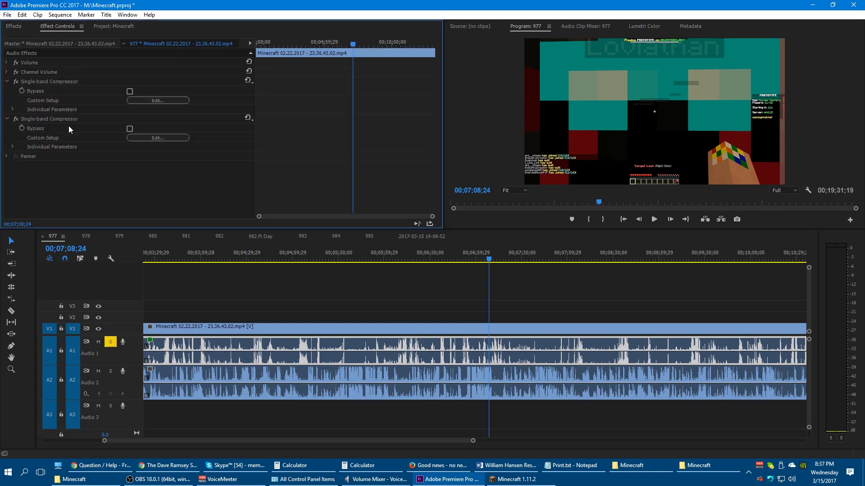
{"action": "left_click", "coordinate": [54, 118]}
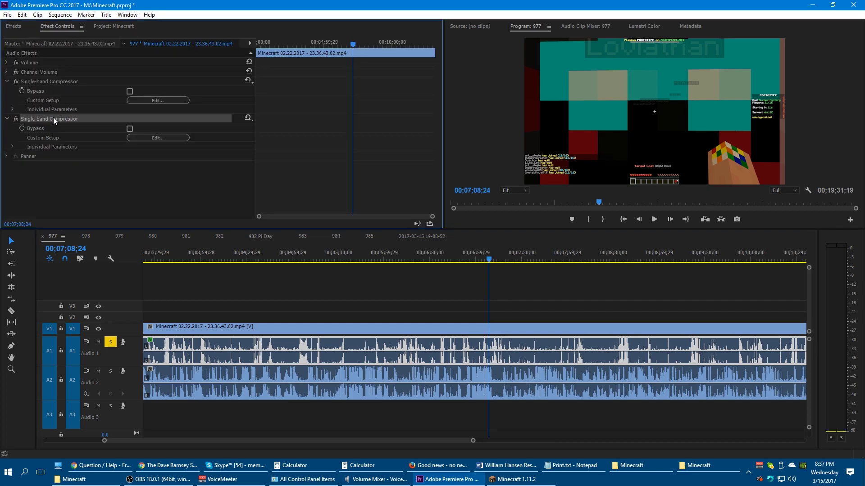
{"action": "key", "text": "Delete"}
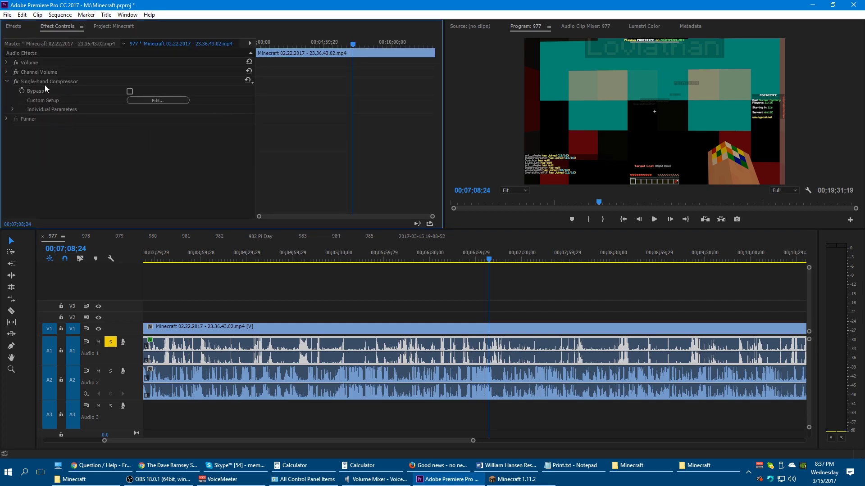
{"action": "left_click", "coordinate": [169, 100]}
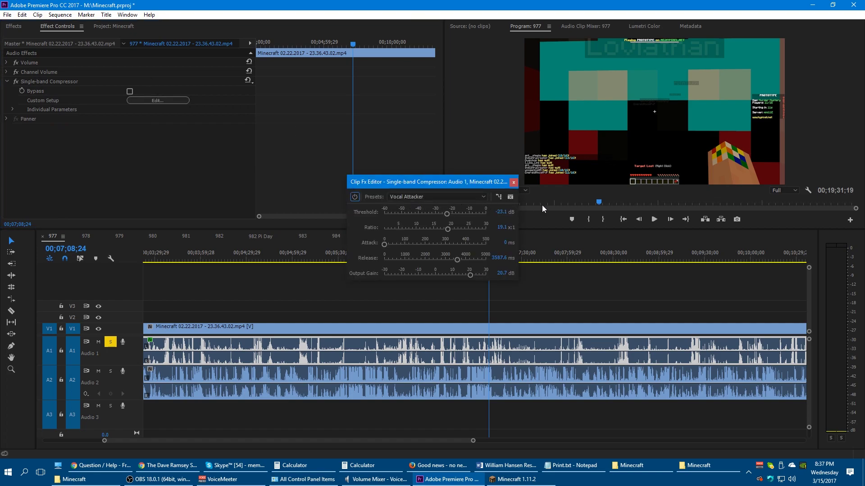
- Keep the Vocal Attacker preset, close the Clip Fx Editor and scrub back to 00;07;04;24
{"action": "left_click", "coordinate": [433, 197]}
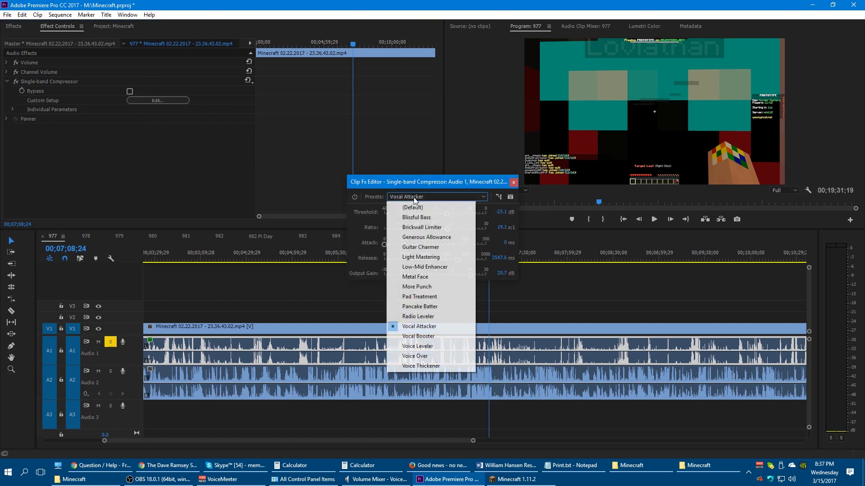
{"action": "left_click", "coordinate": [459, 198]}
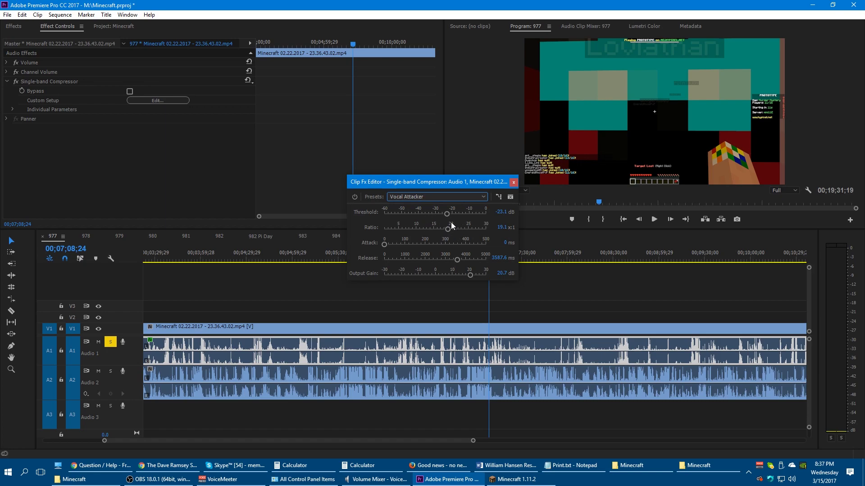
{"action": "left_click_drag", "start_coordinate": [500, 182], "coordinate": [431, 169]}
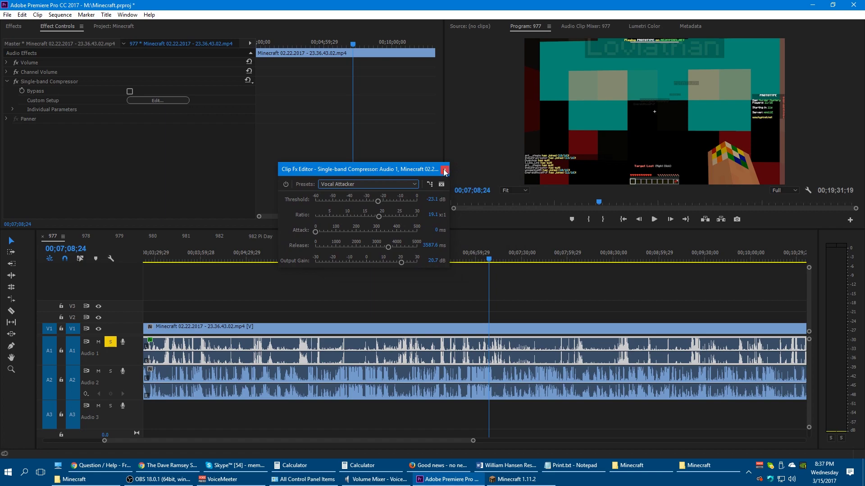
{"action": "left_click", "coordinate": [444, 171]}
{"action": "left_click_drag", "start_coordinate": [489, 261], "coordinate": [483, 261]}
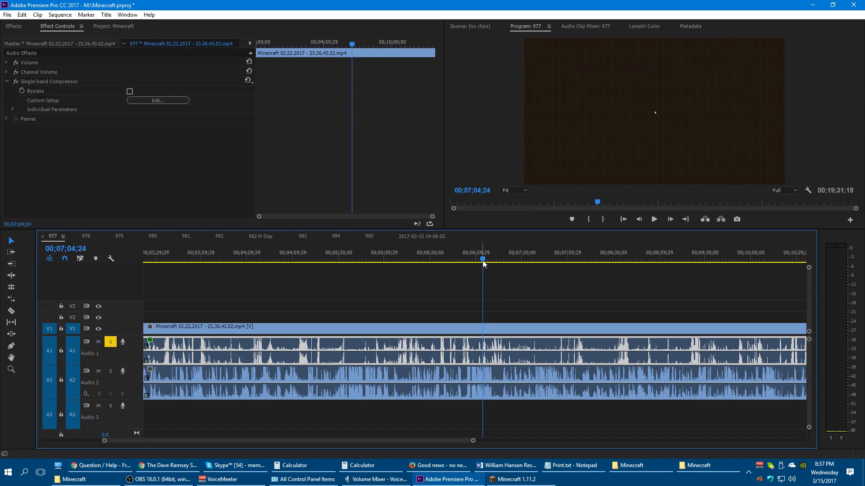
- Boost the gain on the Minecraft game audio clip in Audio 1
{"action": "key", "text": "g"}
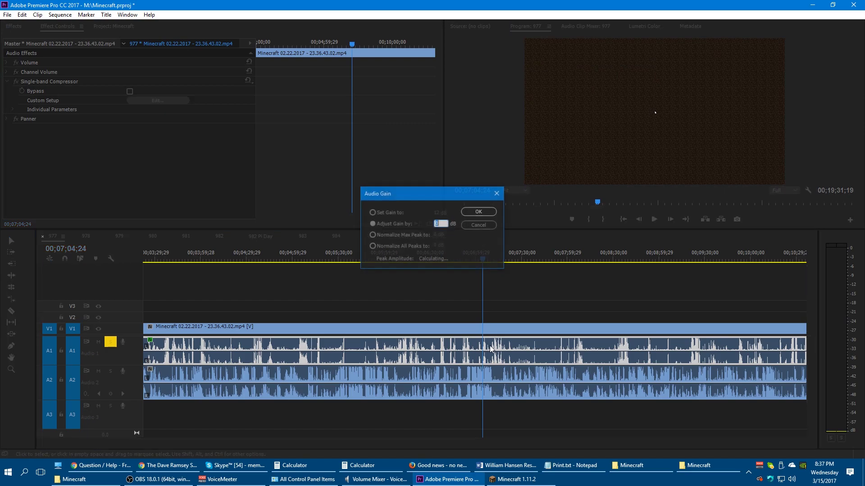
{"action": "key", "text": "Return"}
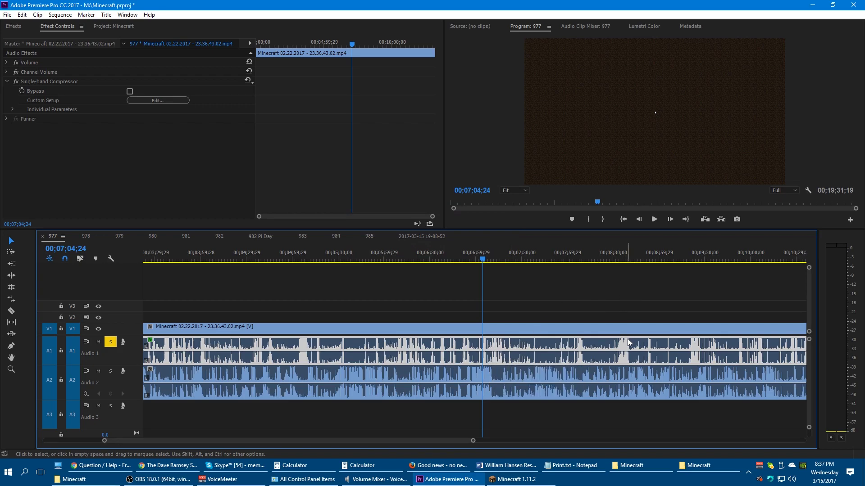
- Switch to Minecraft, walk toward the Mystery Vault in the Prototype lobby, and open chat
{"action": "left_click", "coordinate": [516, 479]}
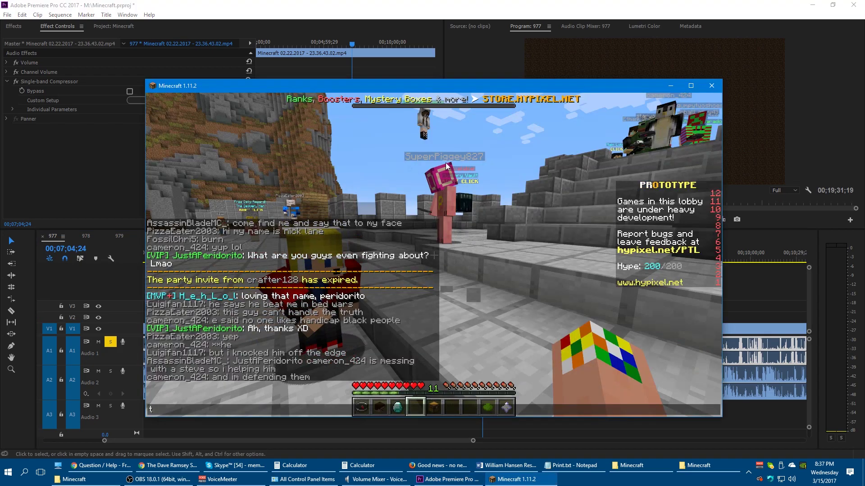
{"action": "key", "text": "w"}
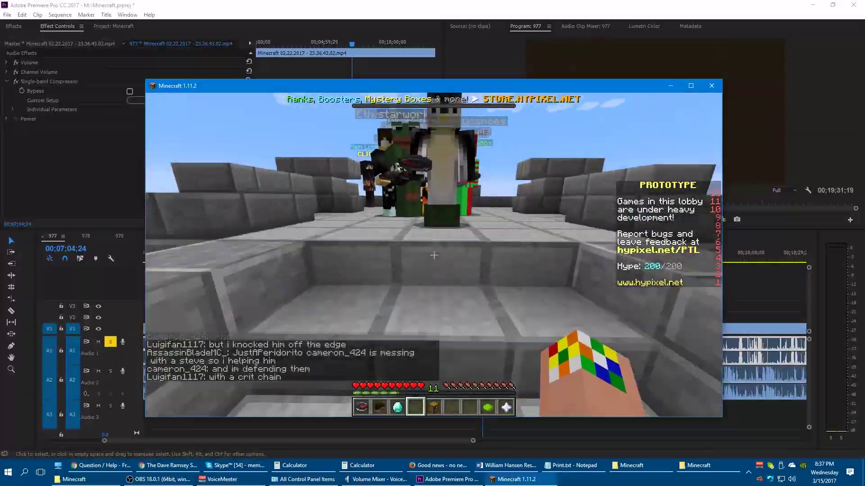
{"action": "key", "text": "w"}
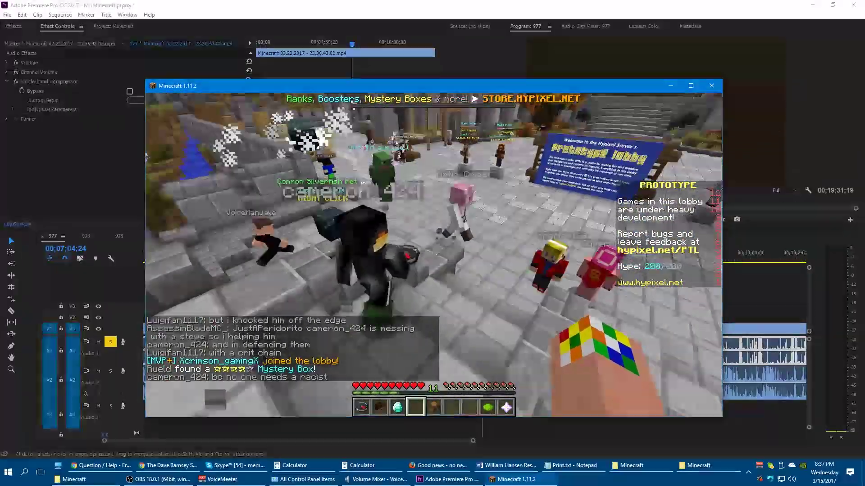
{"action": "key", "text": "w"}
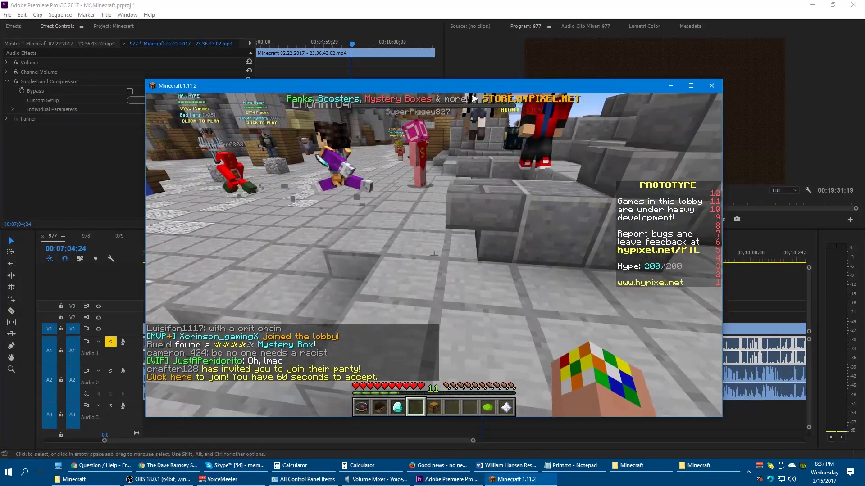
{"action": "key", "text": "t"}
{"action": "left_click", "coordinate": [230, 483]}
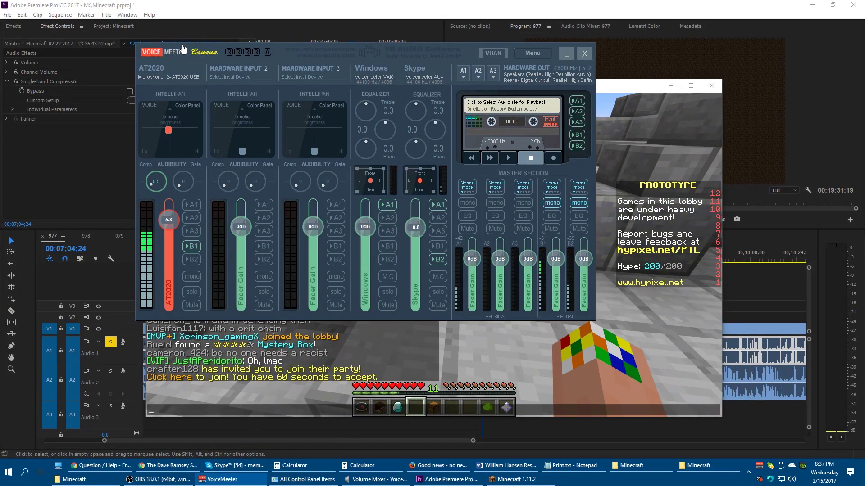
{"action": "left_click_drag", "start_coordinate": [189, 48], "coordinate": [357, 107]}
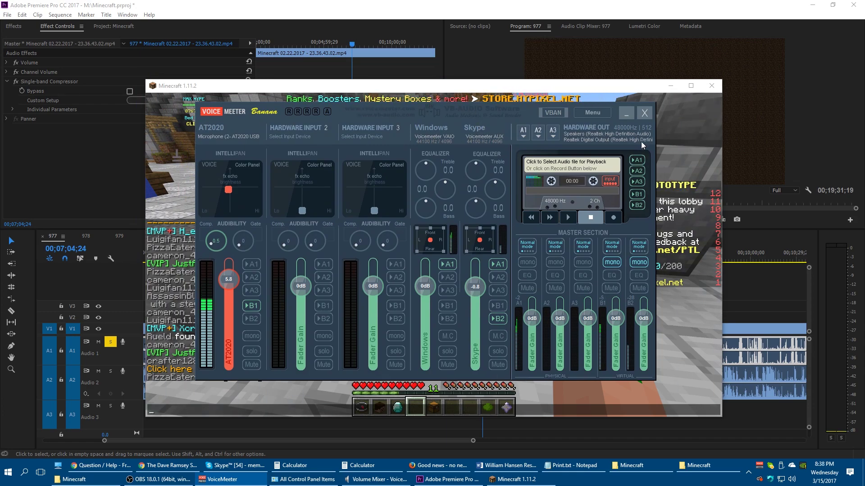
{"action": "left_click", "coordinate": [684, 160]}
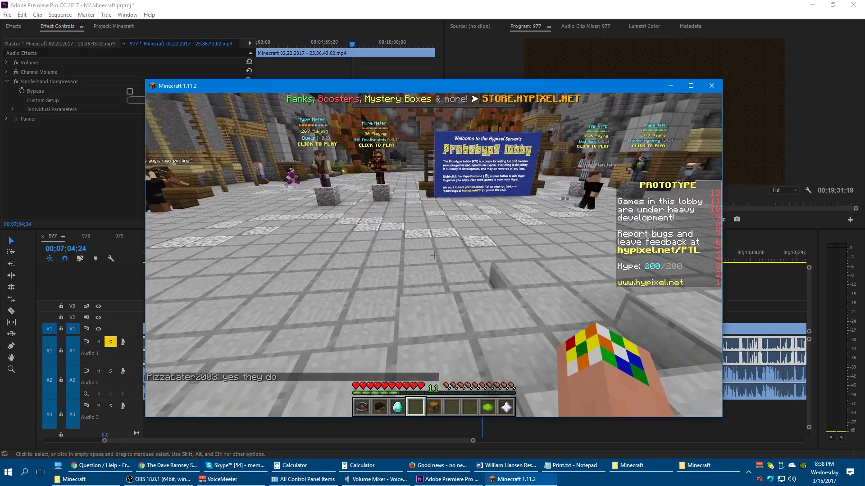
{"action": "key", "text": "w"}
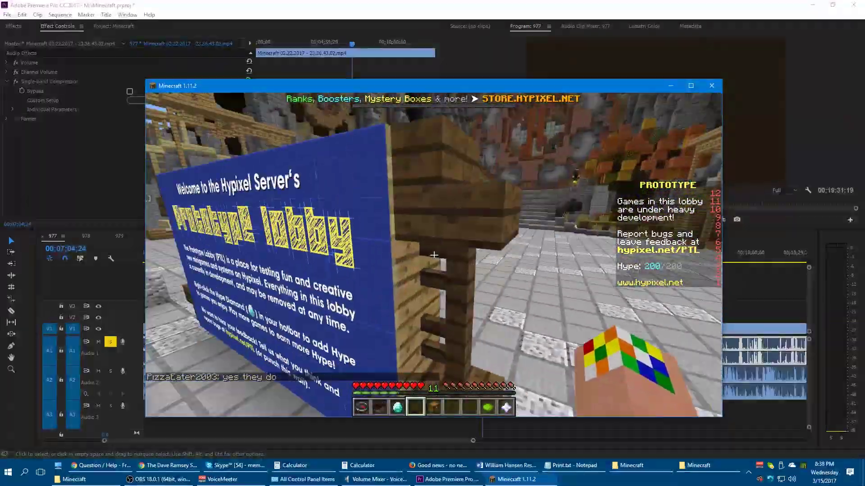
{"action": "key", "text": "w"}
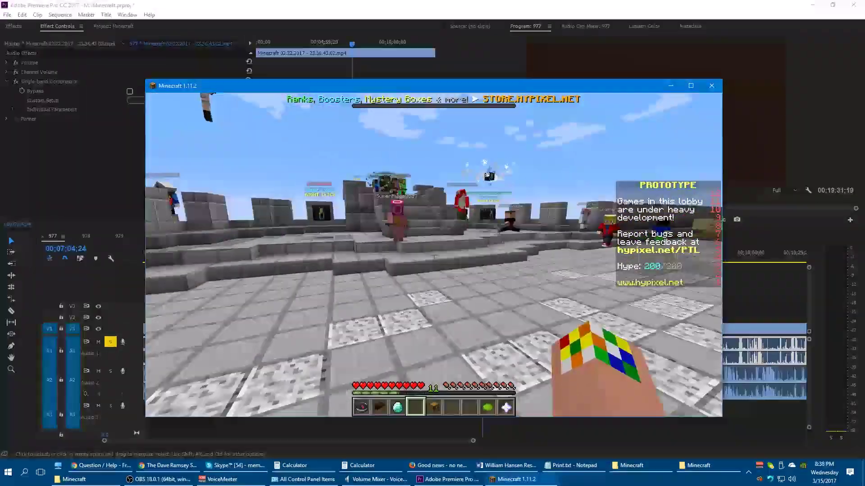
{"action": "key", "text": "t"}
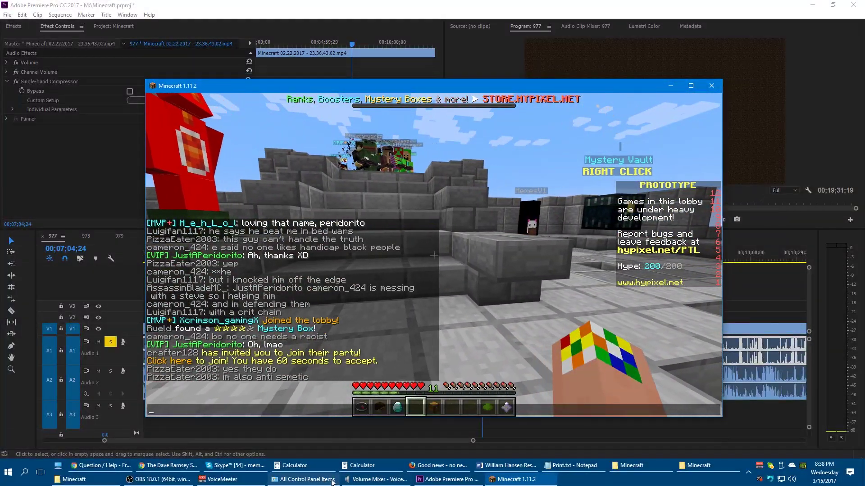
{"action": "left_click", "coordinate": [223, 479]}
{"action": "mouse_move", "coordinate": [432, 292]}
{"action": "left_mouse_down"}
{"action": "mouse_move", "coordinate": [432, 328]}
{"action": "mouse_move", "coordinate": [431, 287]}
{"action": "left_mouse_up"}
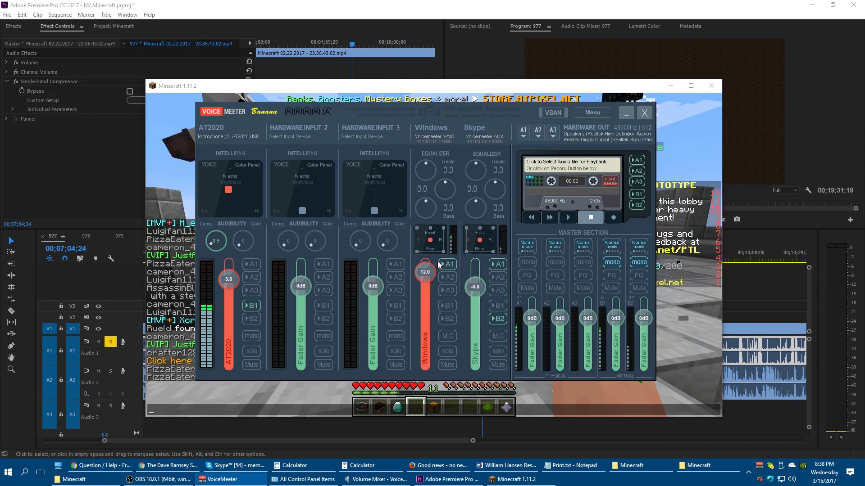
{"action": "double_click", "coordinate": [432, 290]}
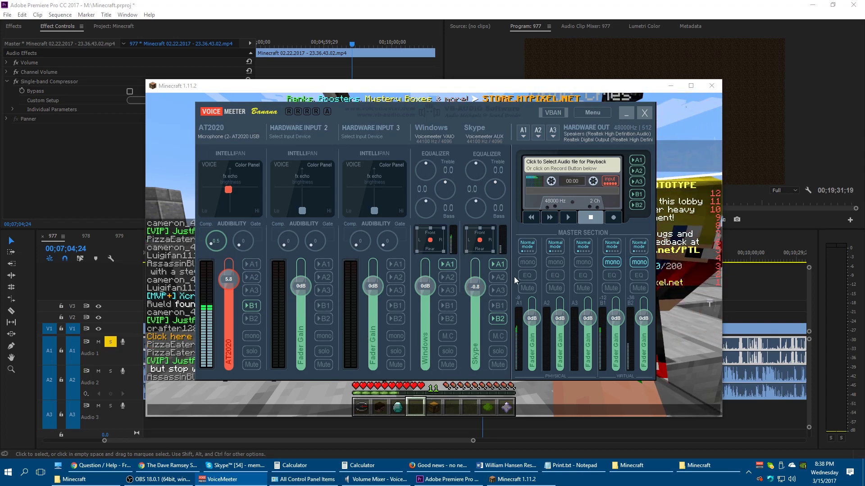
{"action": "left_click", "coordinate": [680, 145]}
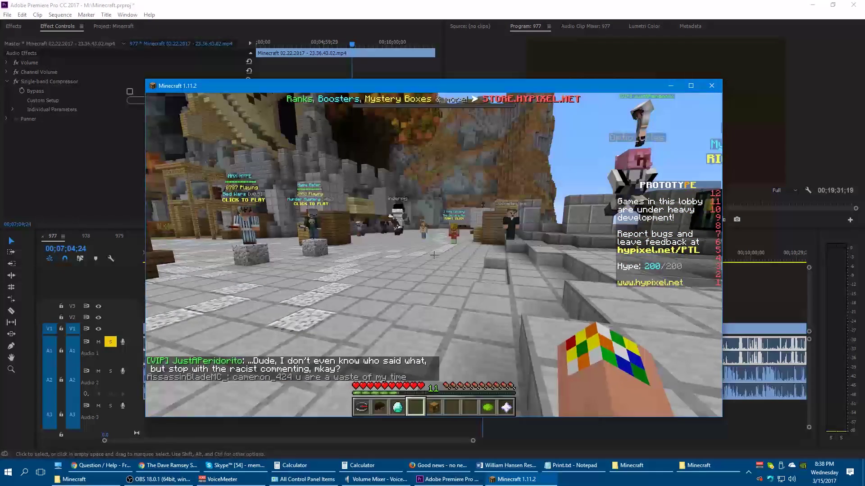
- Walk past the Bed Wars and Murder Mystery NPCs and climb the wall by the Mystery Vault
{"action": "key", "text": "w"}
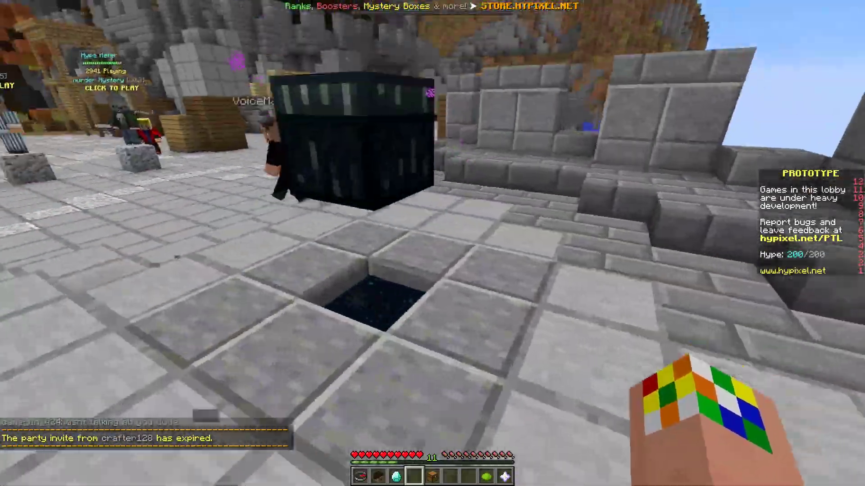
{"action": "key", "text": "w"}
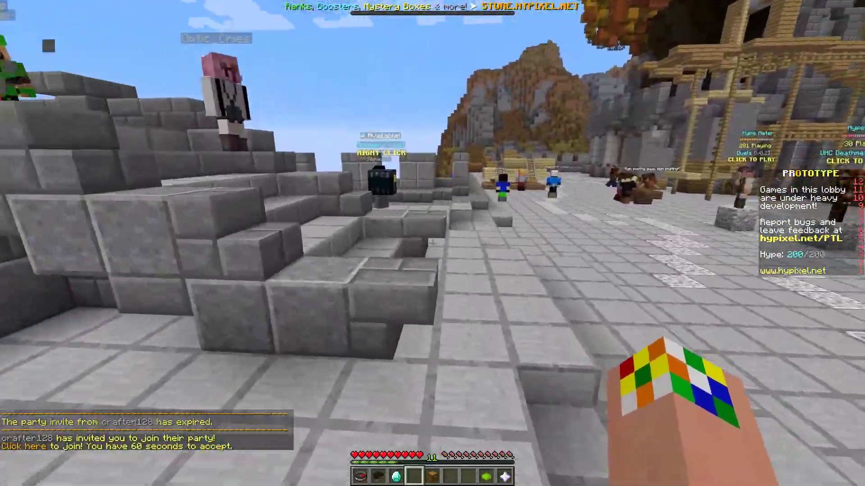